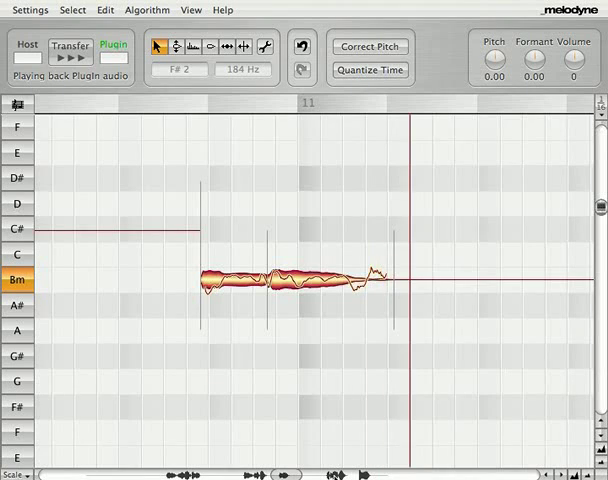
- Switch to the Amplitude tool and boost the volume of the B note at bar 18
left_click(17, 105)
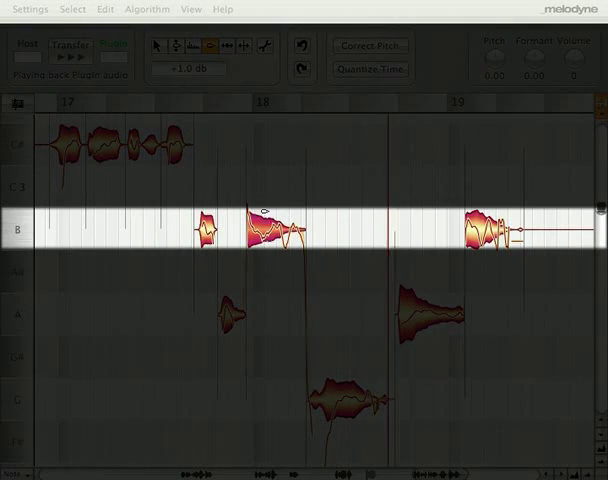
mouse_move(264, 212)
left_mouse_down()
mouse_move(264, 166)
mouse_move(269, 192)
left_mouse_up()
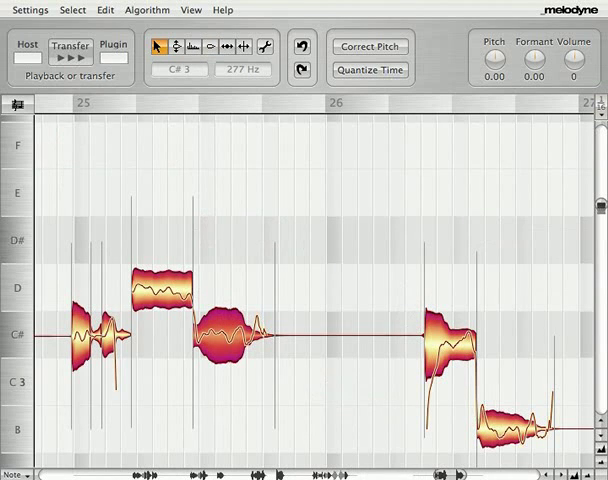
- Raise the C#3 note to E3 and move it to bar 26, stretching the D, then boost the last B
left_click_drag(220, 330, 225, 205)
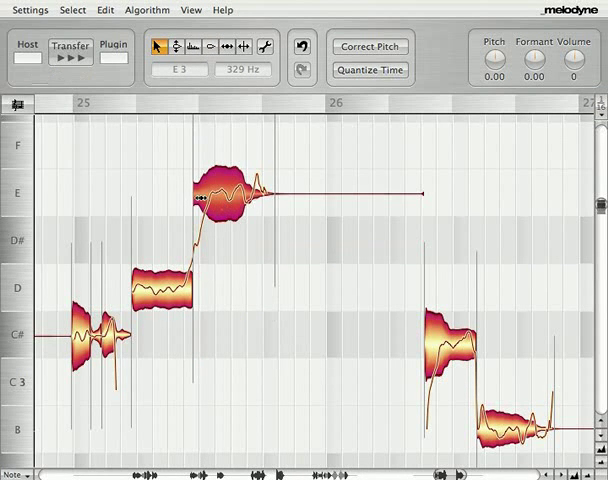
left_click_drag(200, 199, 343, 205)
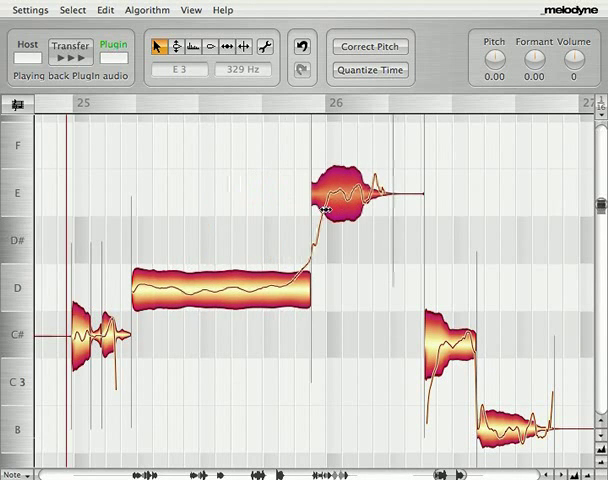
left_click(210, 47)
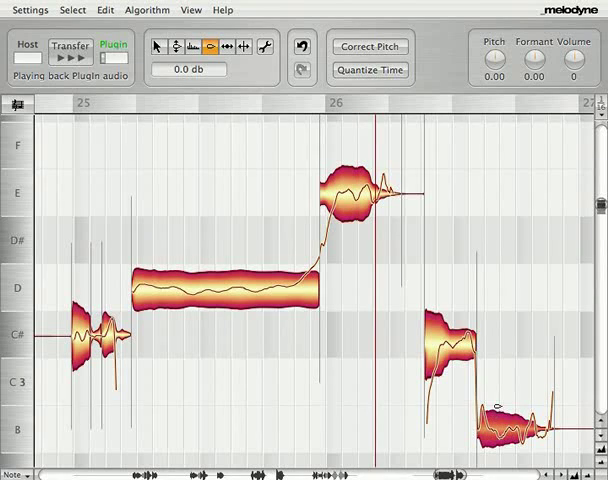
mouse_move(500, 425)
left_mouse_down()
mouse_move(500, 393)
mouse_move(496, 404)
left_mouse_up()
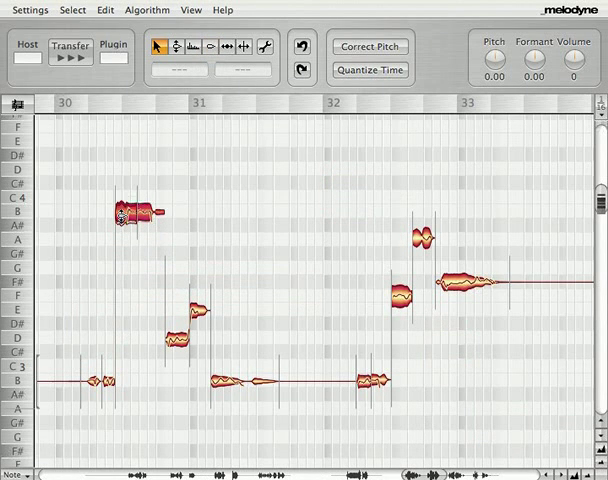
- Raise the three bar-33 notes, drop the top one to E4, and lower the bar-36 note to G
left_click(429, 316)
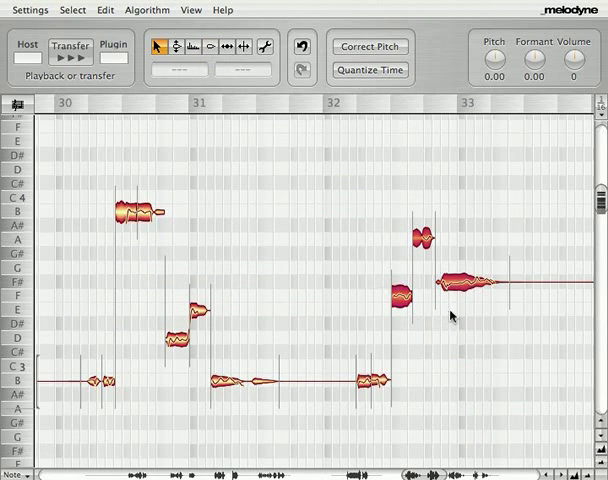
left_click_drag(396, 252, 397, 175)
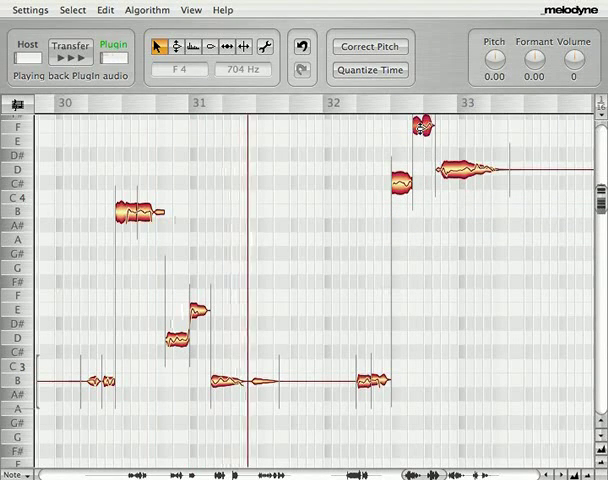
left_click_drag(424, 125, 423, 137)
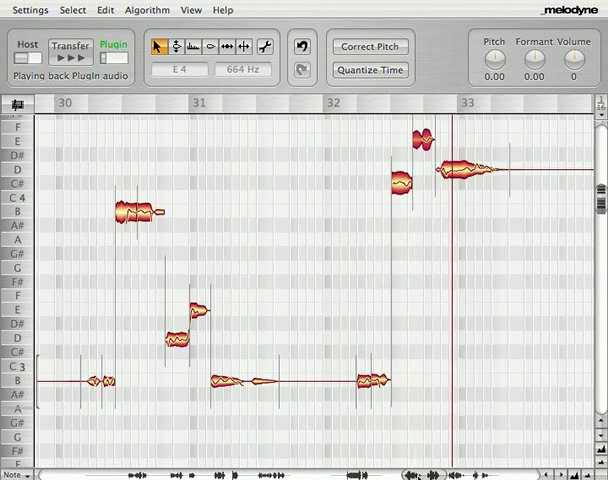
left_click_drag(412, 474, 470, 474)
mouse_move(318, 222)
left_mouse_down()
mouse_move(358, 302)
mouse_move(363, 418)
left_mouse_up()
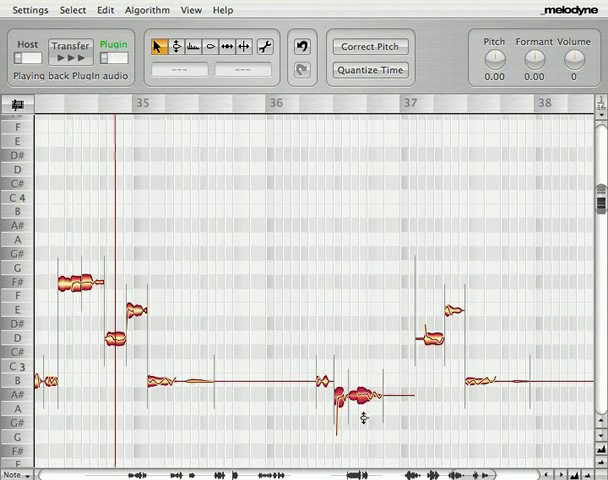